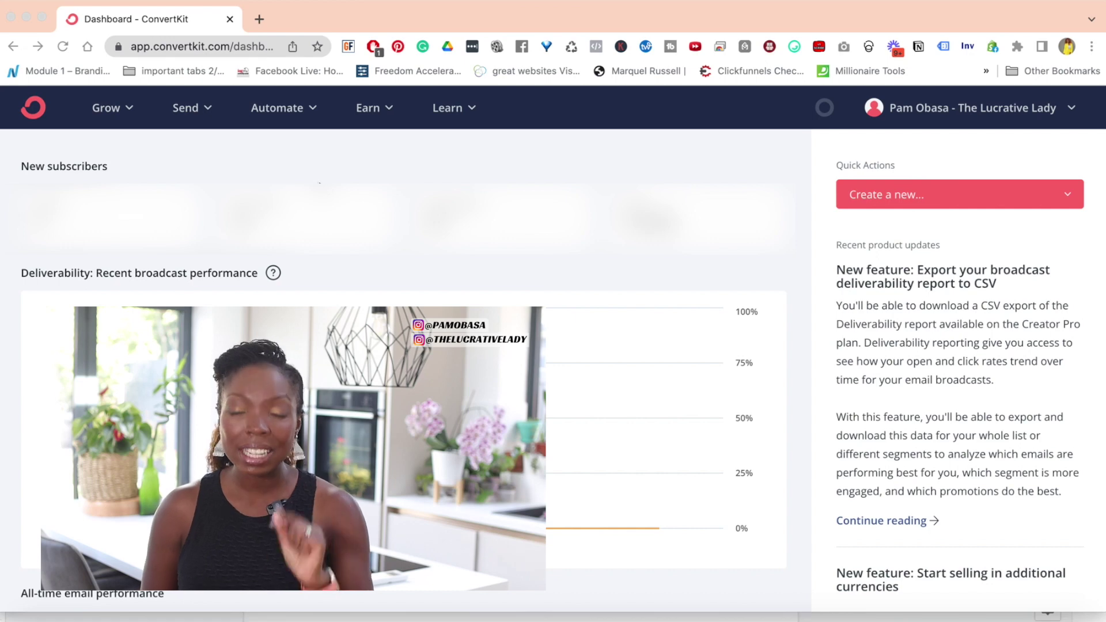
Go to Grow > Subscribers and scroll the sidebar through its segments and tags
{"action": "left_click", "coordinate": [129, 111]}
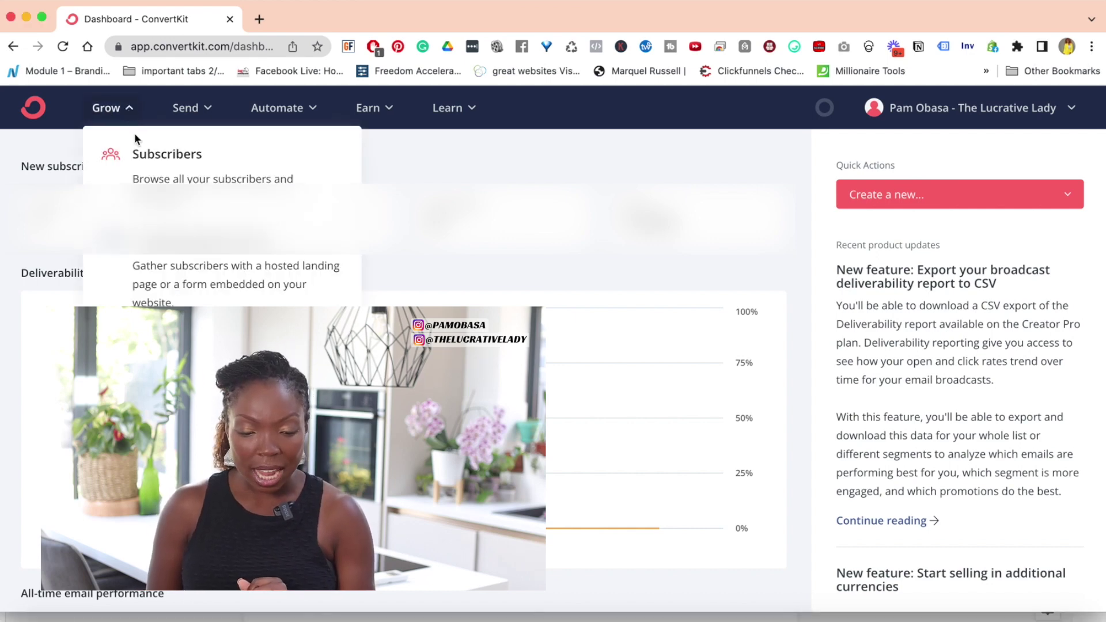
{"action": "left_click", "coordinate": [152, 168]}
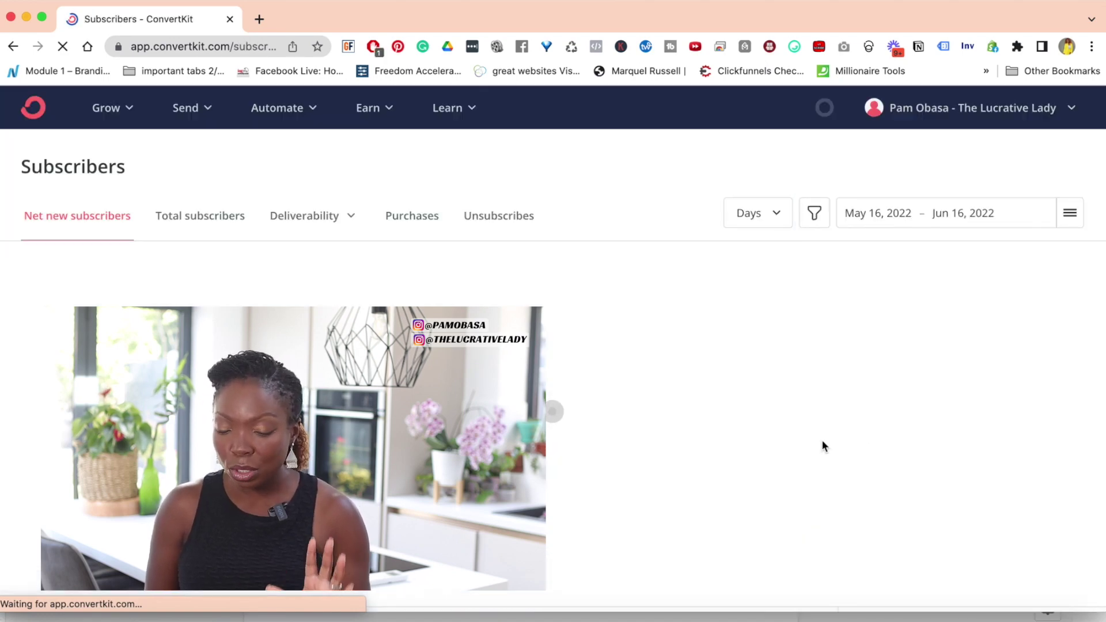
{"action": "scroll", "coordinate": [821, 440], "scroll_direction": "down", "scroll_amount": 3}
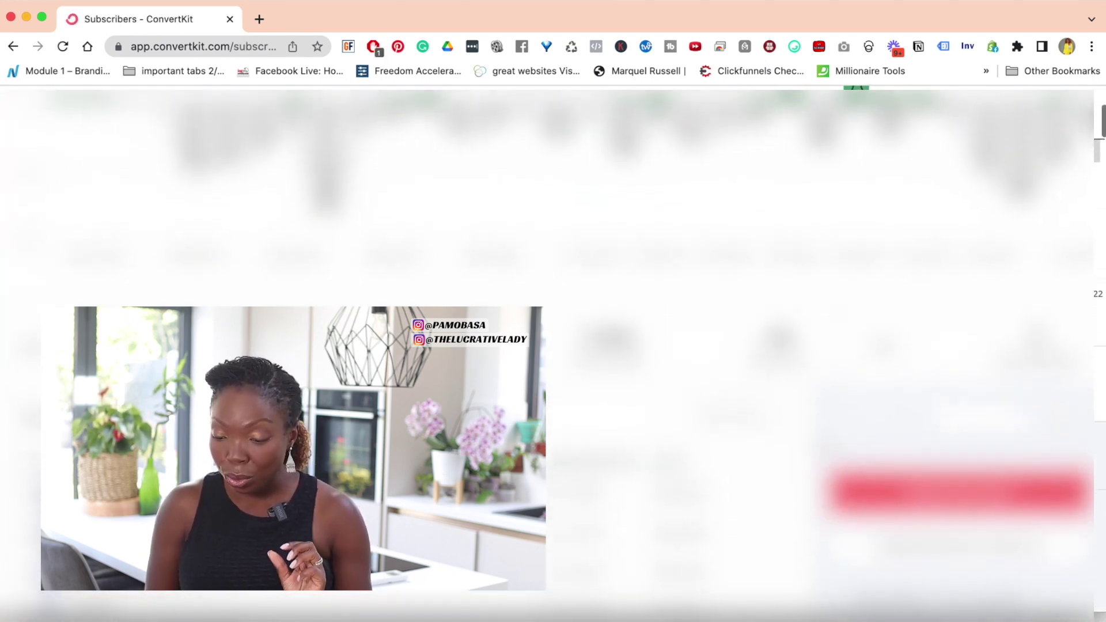
{"action": "scroll", "coordinate": [822, 441], "scroll_direction": "down", "scroll_amount": 5}
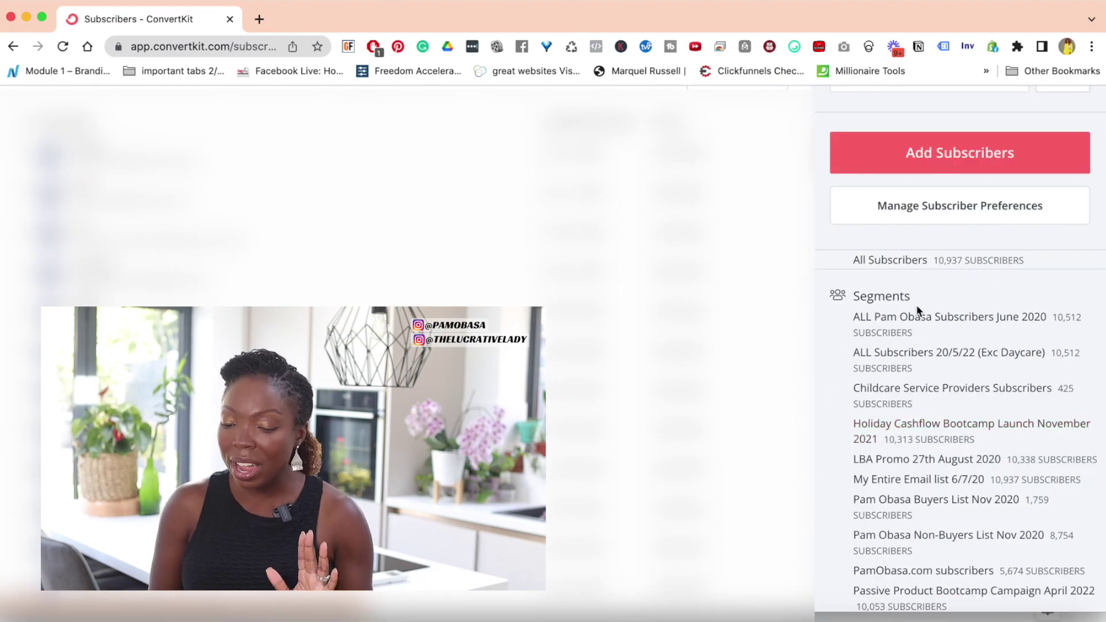
{"action": "scroll", "coordinate": [844, 427], "scroll_direction": "down", "scroll_amount": 15}
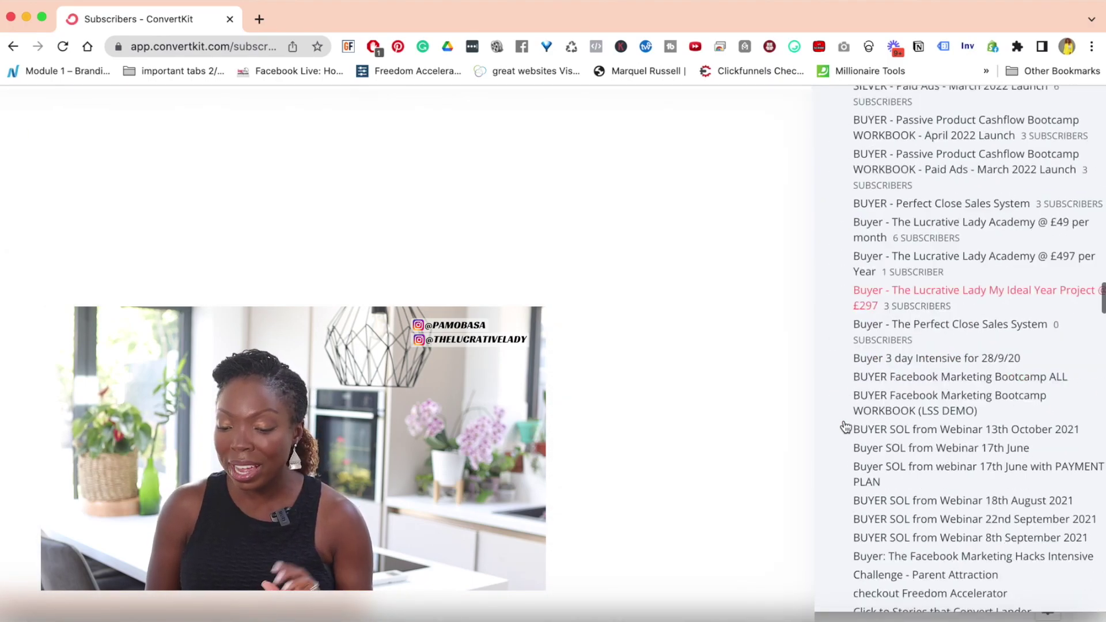
{"action": "scroll", "coordinate": [844, 427], "scroll_direction": "down", "scroll_amount": 20}
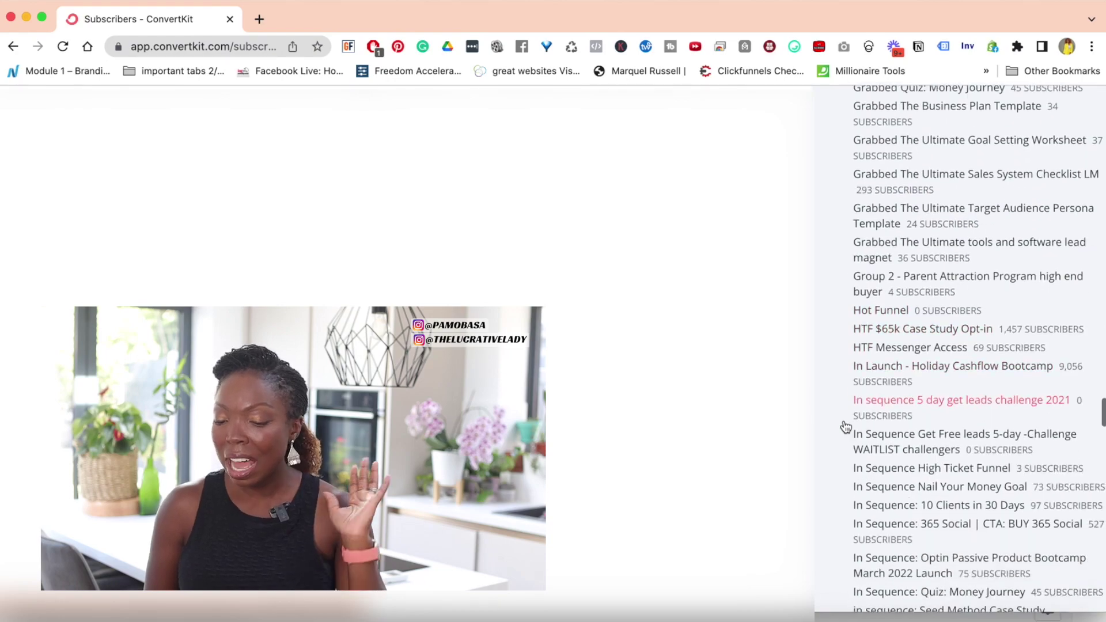
{"action": "scroll", "coordinate": [844, 427], "scroll_direction": "down", "scroll_amount": 20}
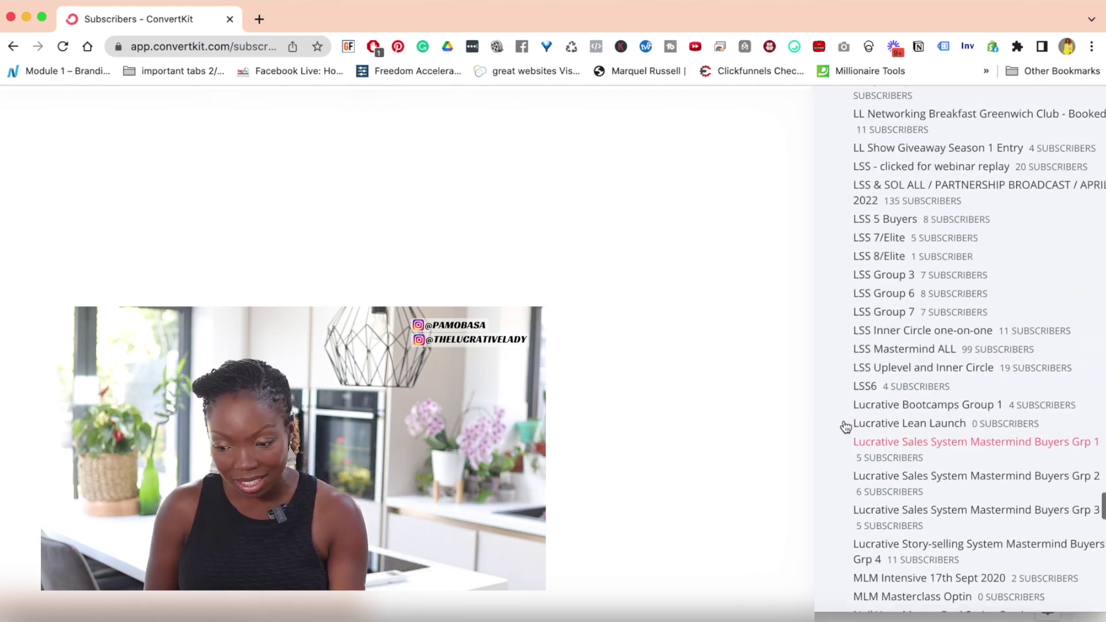
{"action": "scroll", "coordinate": [845, 426], "scroll_direction": "down", "scroll_amount": 20}
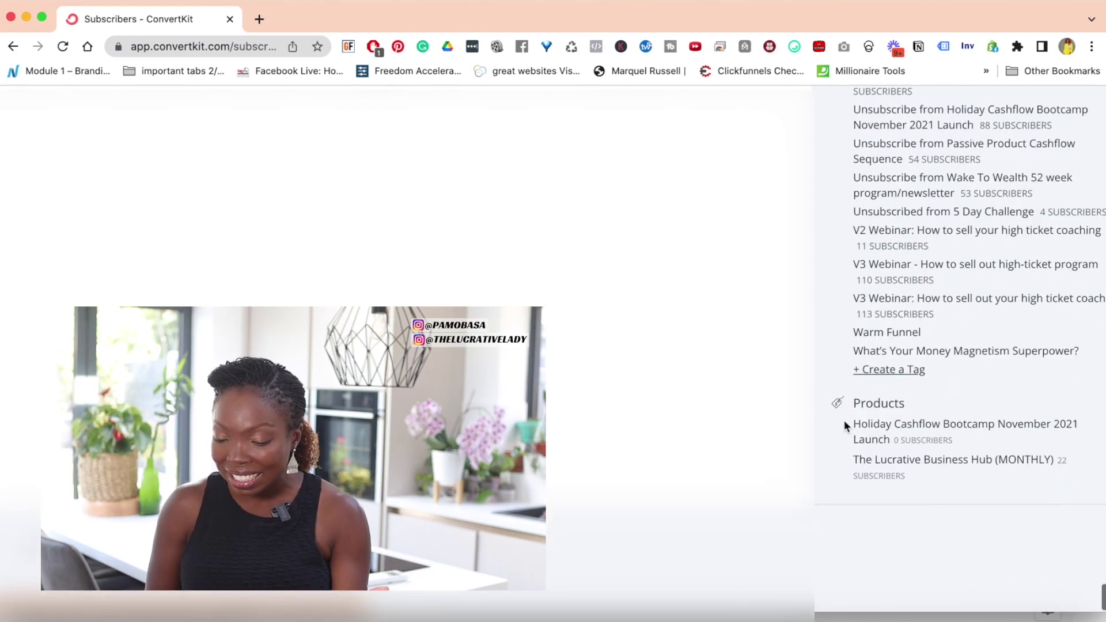
{"action": "scroll", "coordinate": [885, 403], "scroll_direction": "up", "scroll_amount": 15}
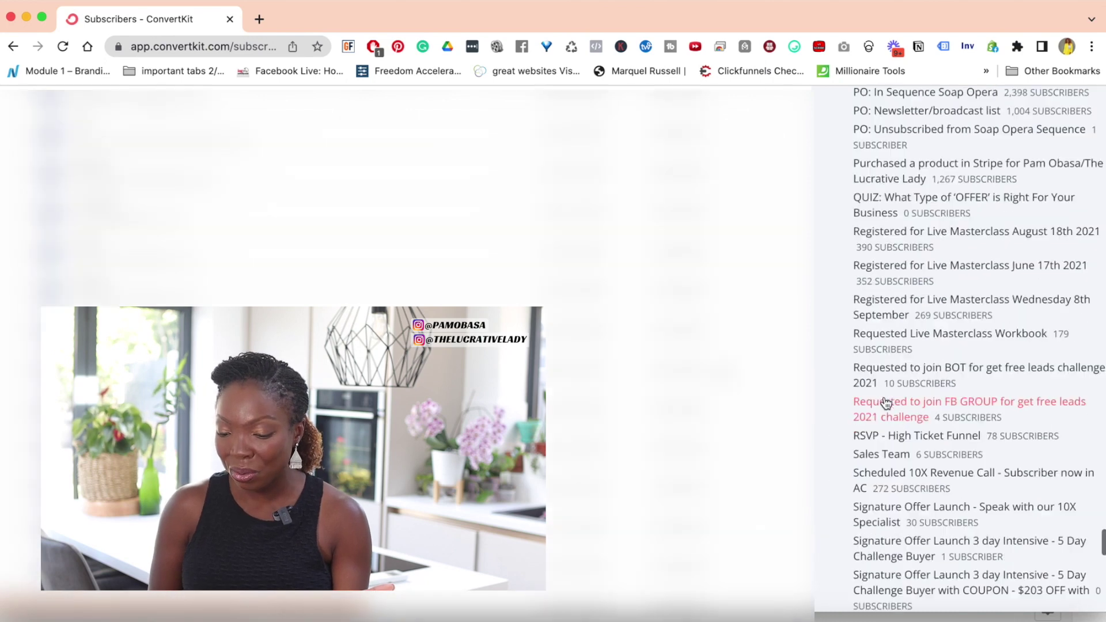
{"action": "scroll", "coordinate": [885, 403], "scroll_direction": "up", "scroll_amount": 15}
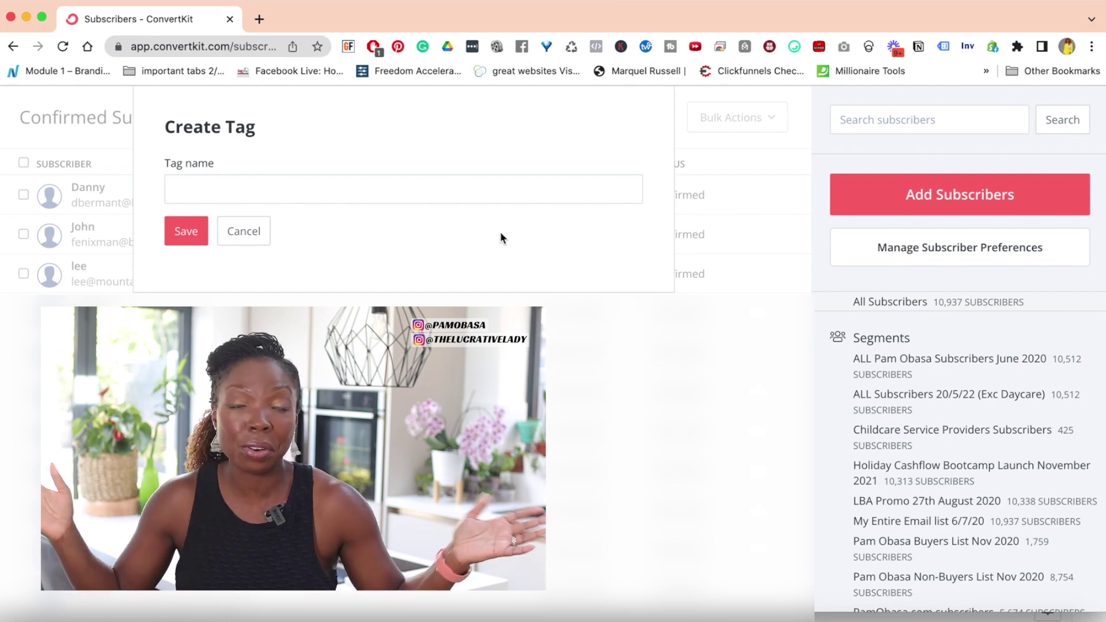
Create and save a new tag named 'BUYER: Sales System Kit'
{"action": "left_click", "coordinate": [420, 188]}
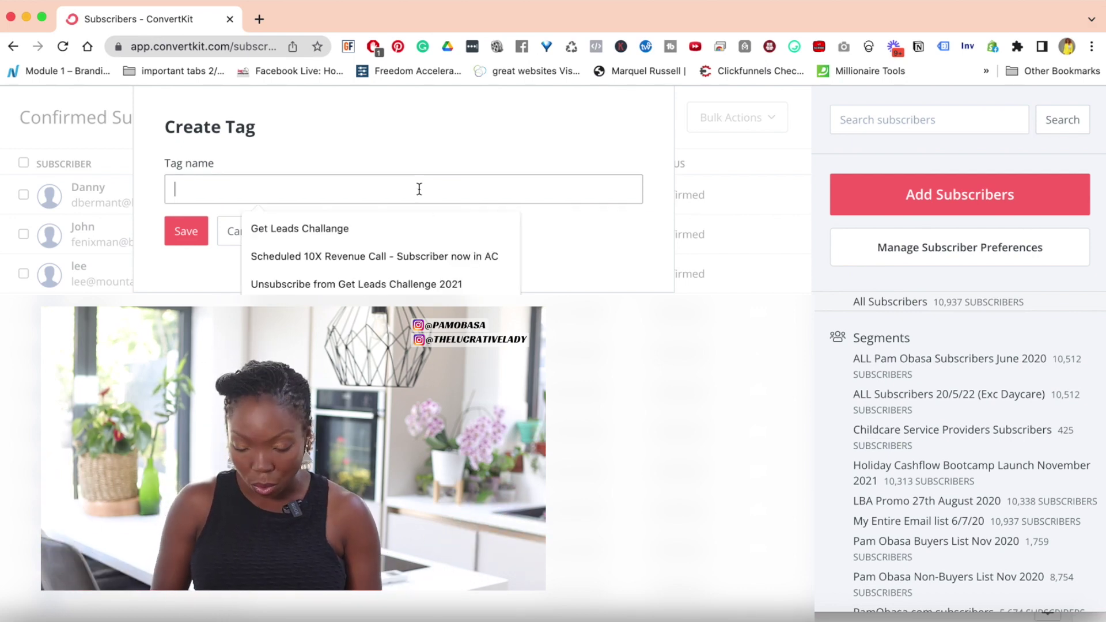
{"action": "type", "text": "BUYER: Sales System Kit"}
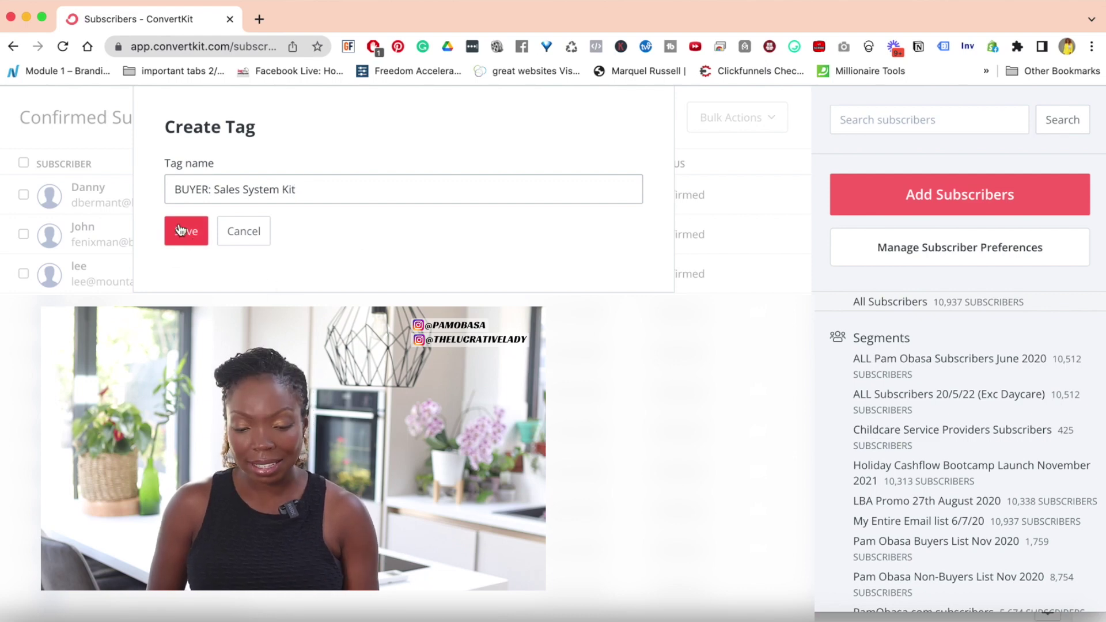
{"action": "left_click", "coordinate": [179, 231]}
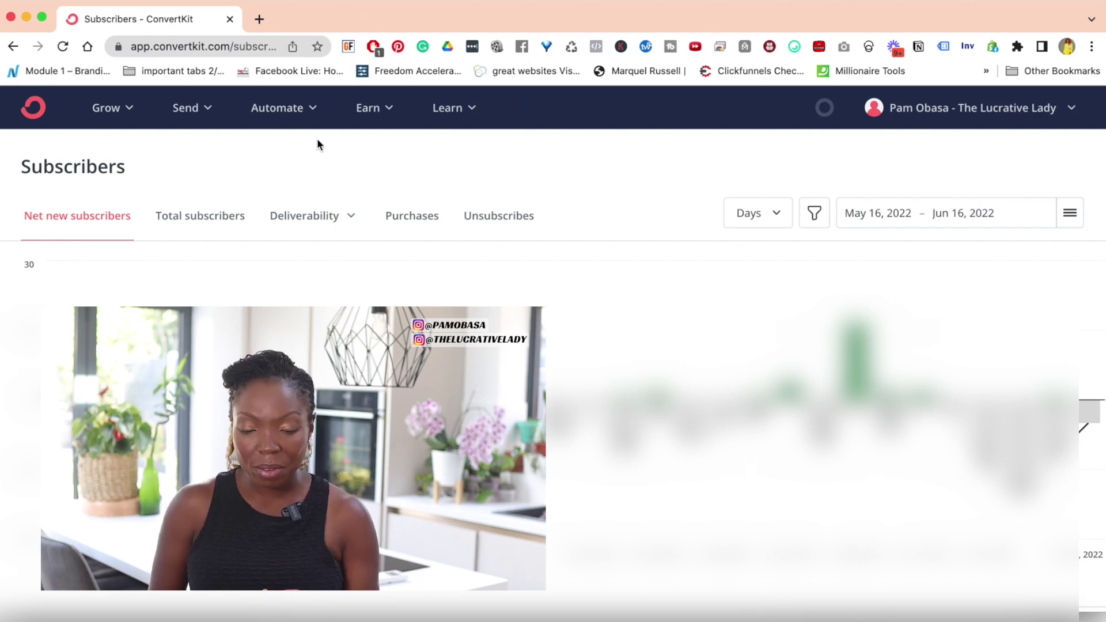
Start a new broadcast from the Send > Broadcasts list
{"action": "left_click", "coordinate": [209, 107]}
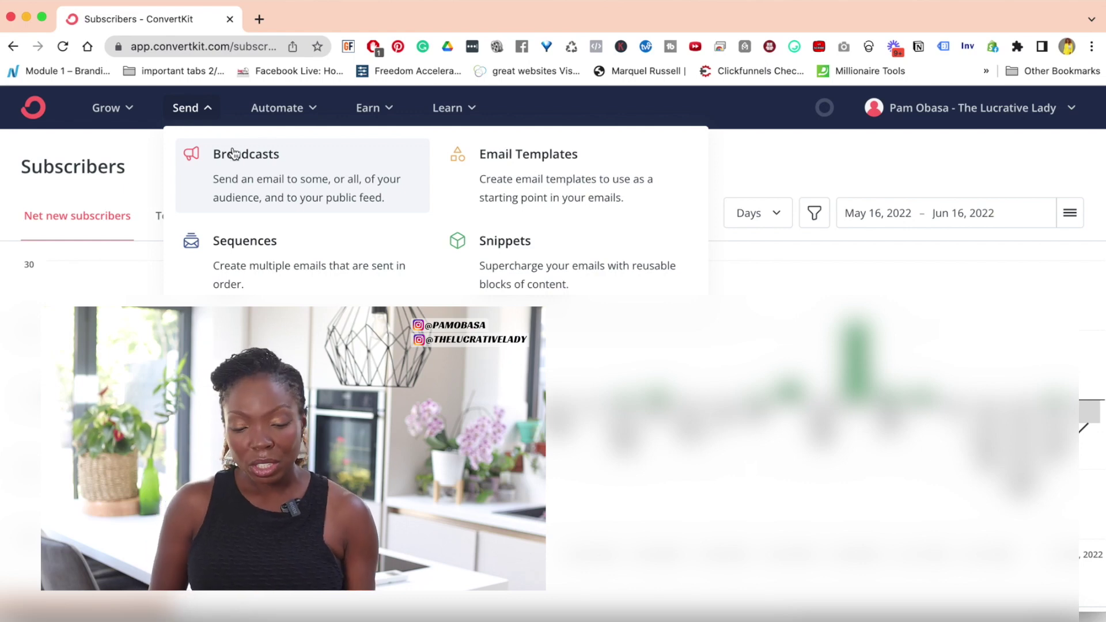
{"action": "left_click", "coordinate": [254, 173]}
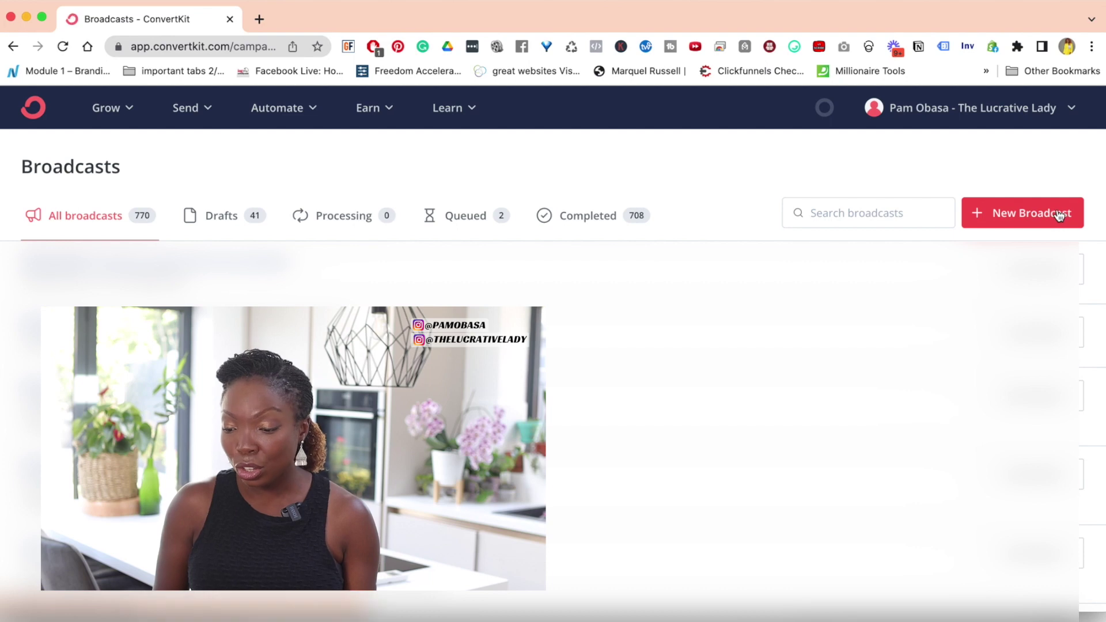
{"action": "left_click", "coordinate": [1036, 215]}
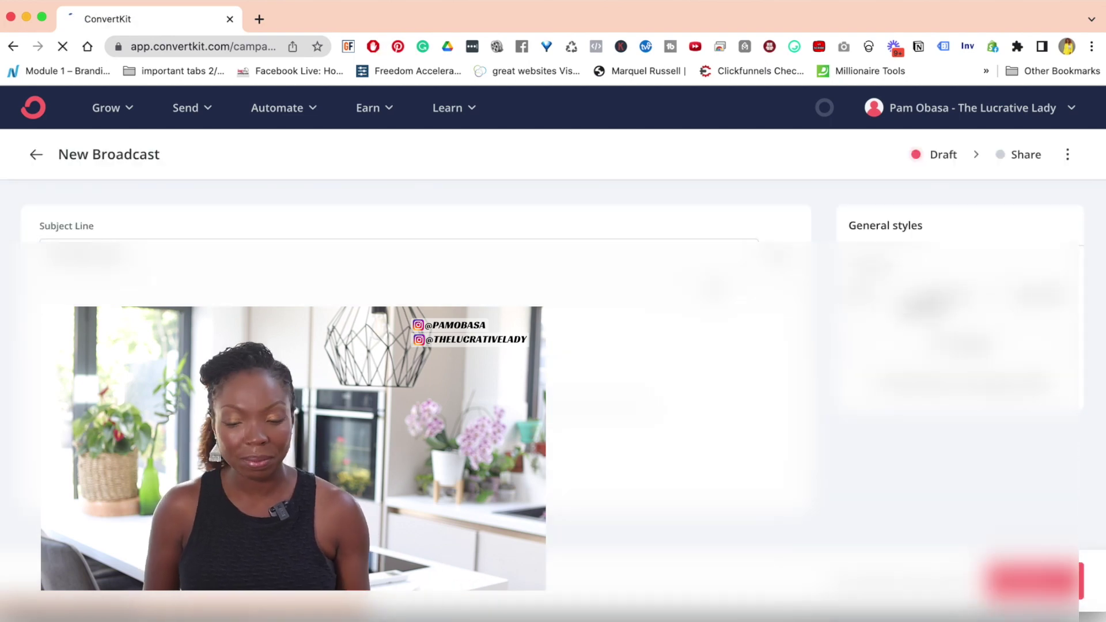
Set the subject to 'insert your subject here' and the body to 'Insert email here'
{"action": "left_click", "coordinate": [149, 254]}
{"action": "triple_click", "coordinate": [149, 255]}
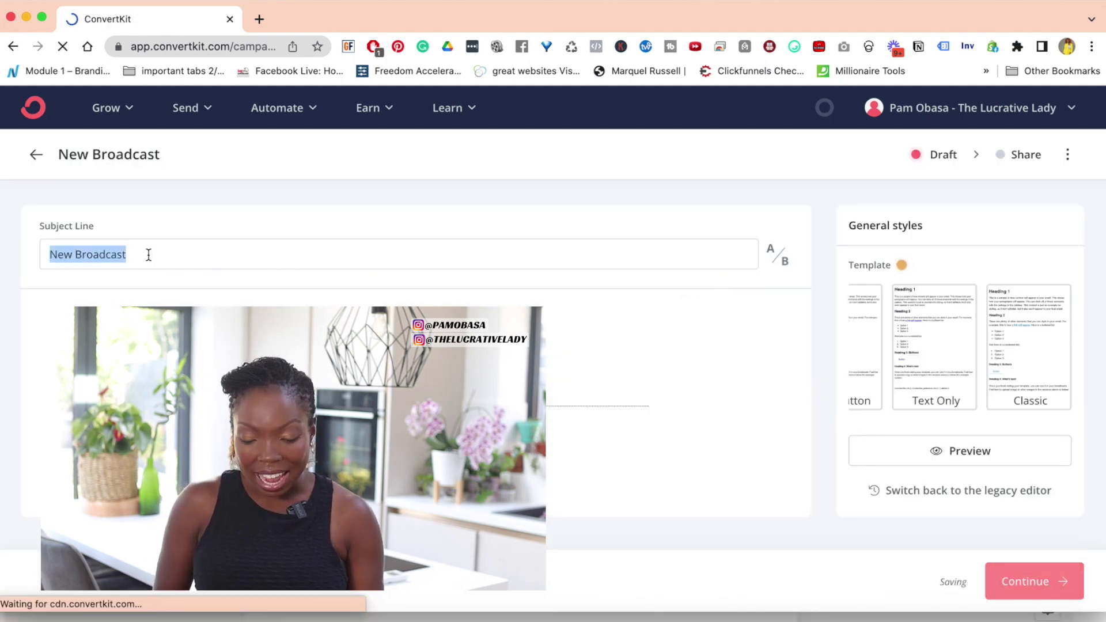
{"action": "type", "text": "insert your subject here"}
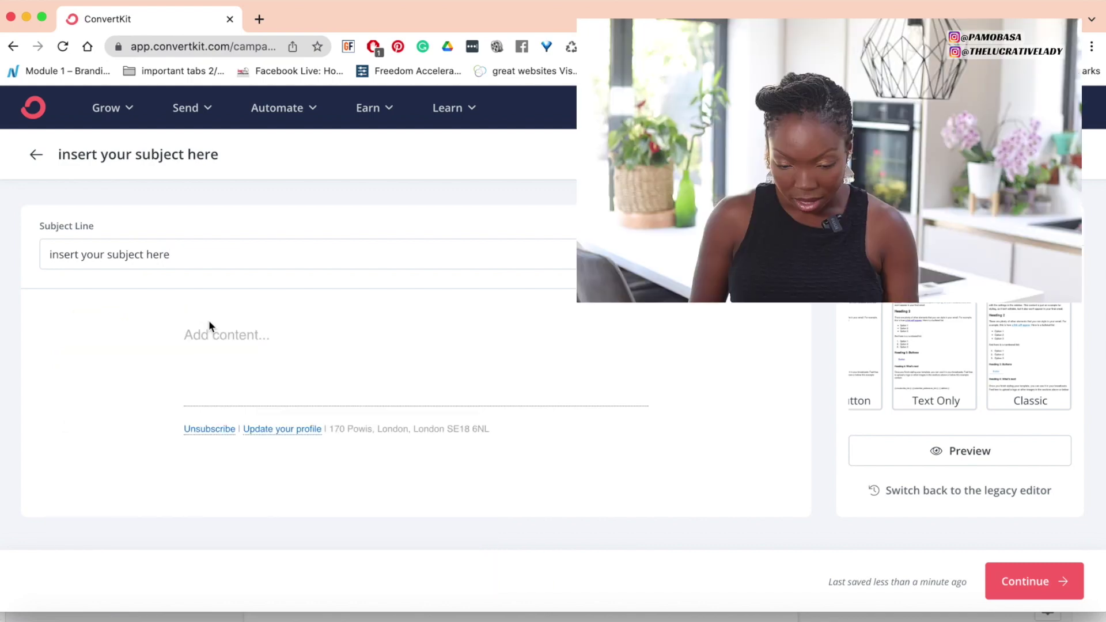
{"action": "left_click", "coordinate": [213, 324]}
{"action": "type", "text": "Insert"}
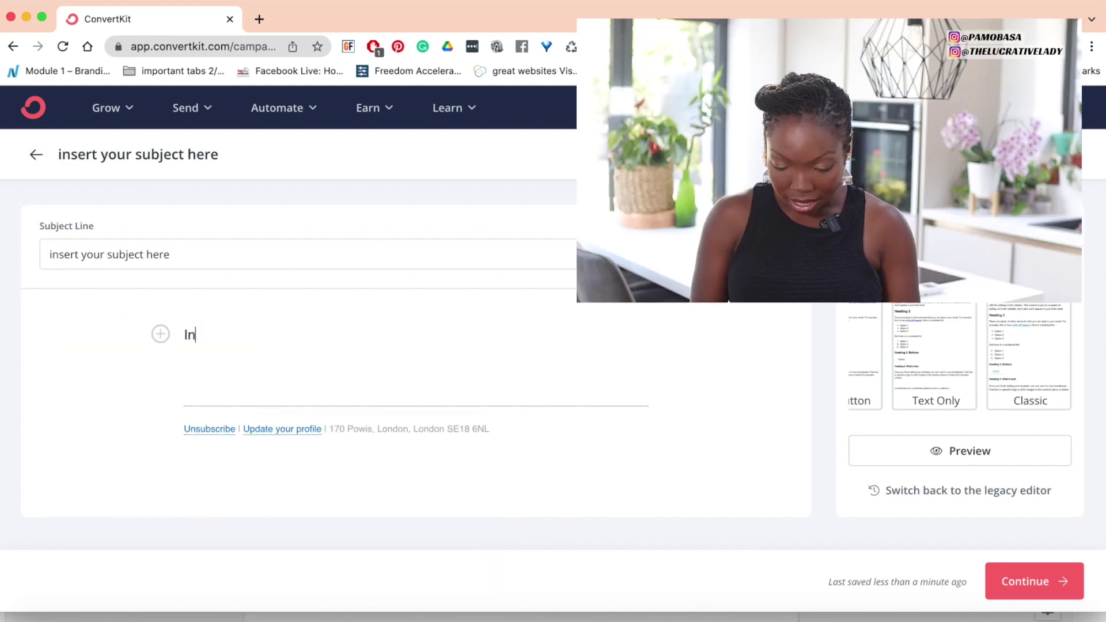
{"action": "type", "text": " email here"}
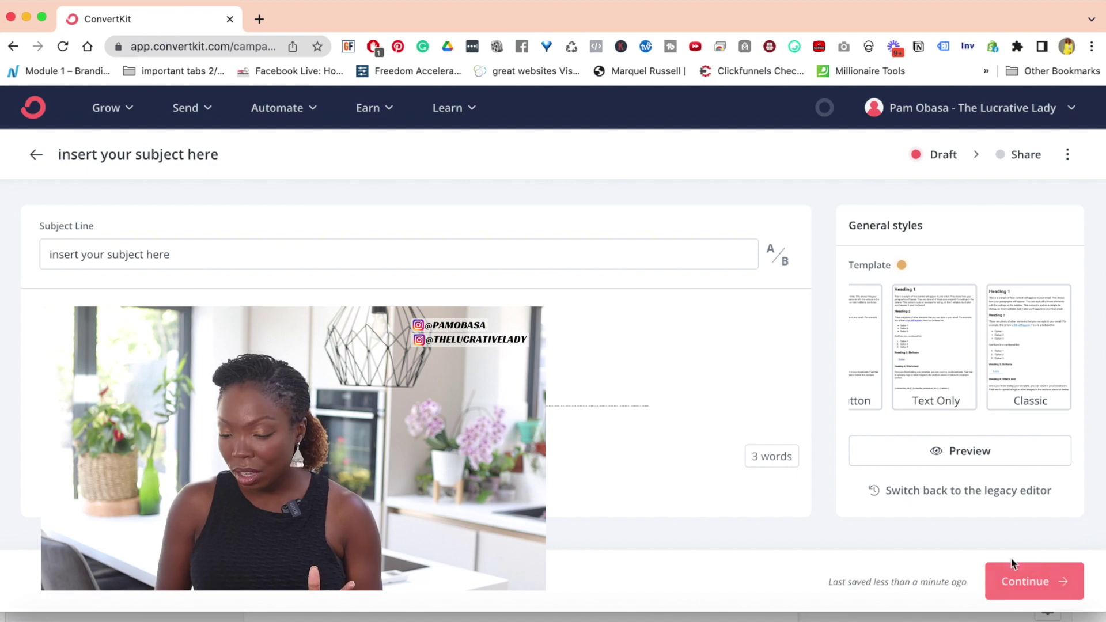
{"action": "left_click", "coordinate": [1043, 583]}
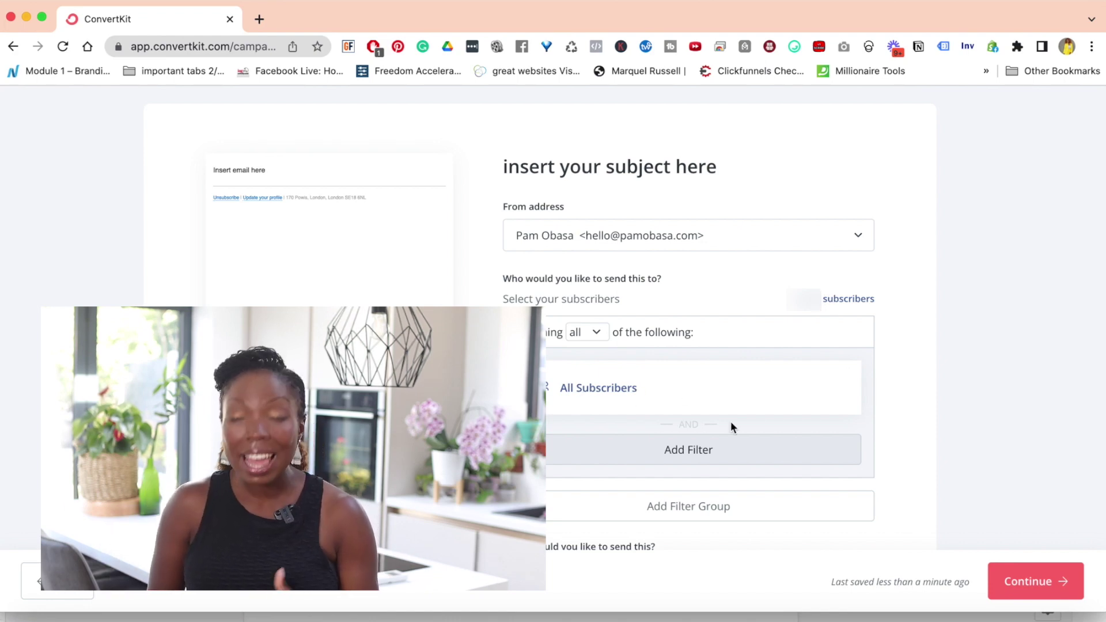
Add a second recipient filter group matching none and begin adding a filter to it
{"action": "scroll", "coordinate": [732, 426], "scroll_direction": "down", "scroll_amount": 3}
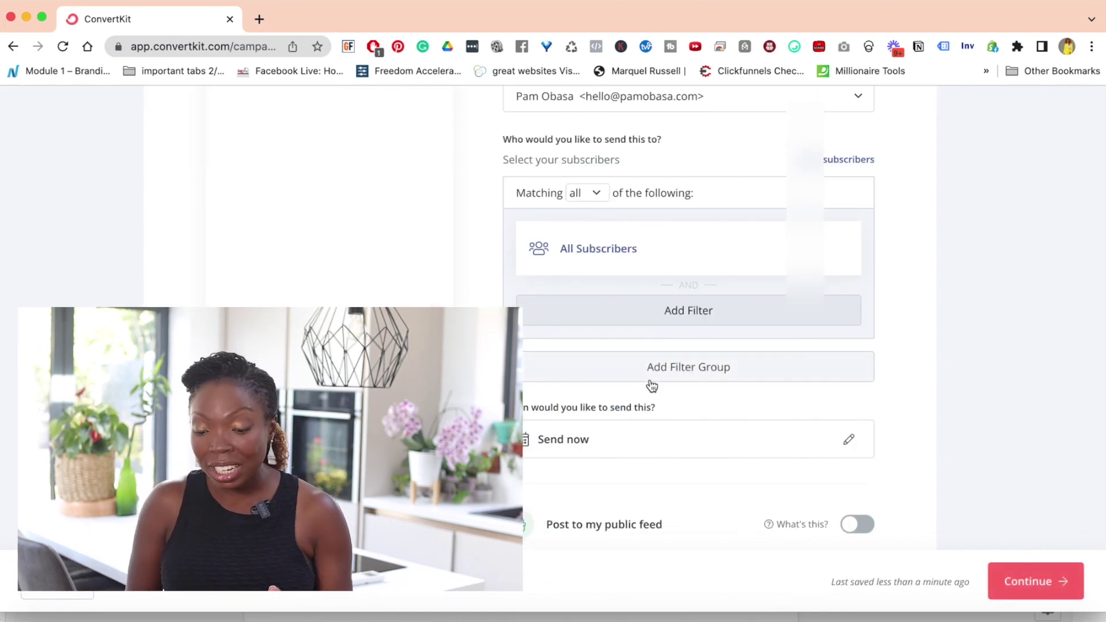
{"action": "left_click", "coordinate": [684, 381]}
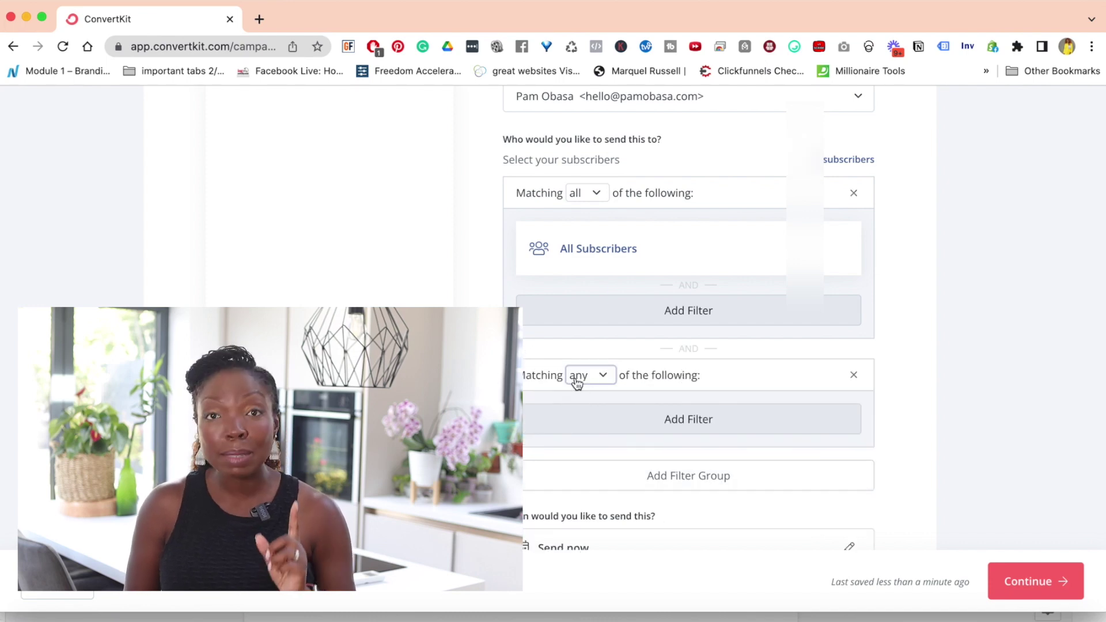
{"action": "left_click", "coordinate": [603, 377]}
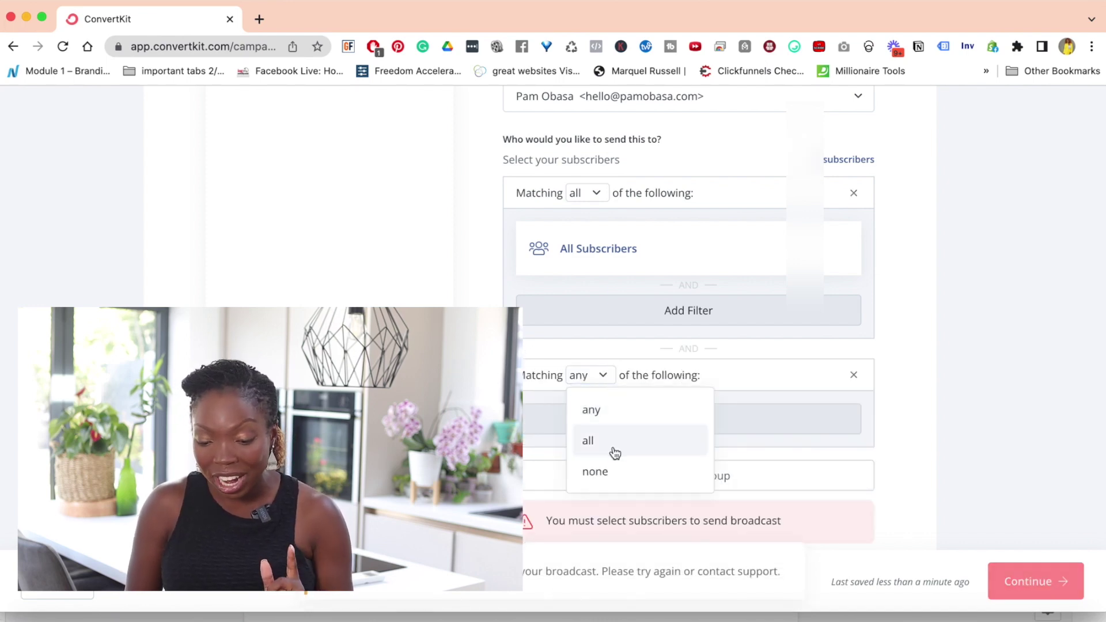
{"action": "left_click", "coordinate": [615, 475]}
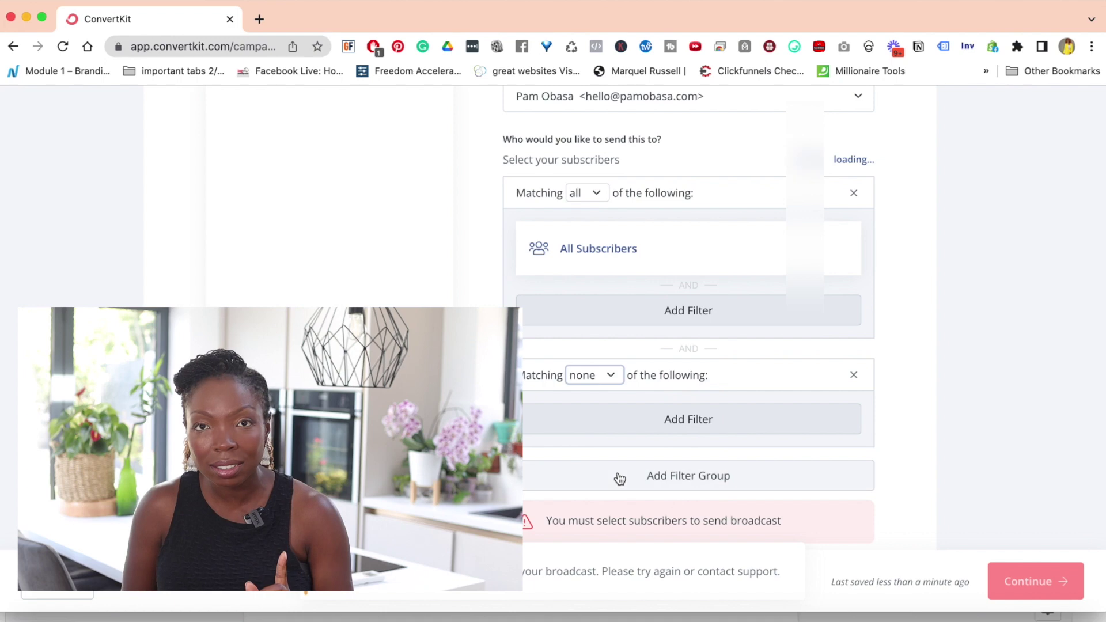
{"action": "left_click", "coordinate": [676, 424]}
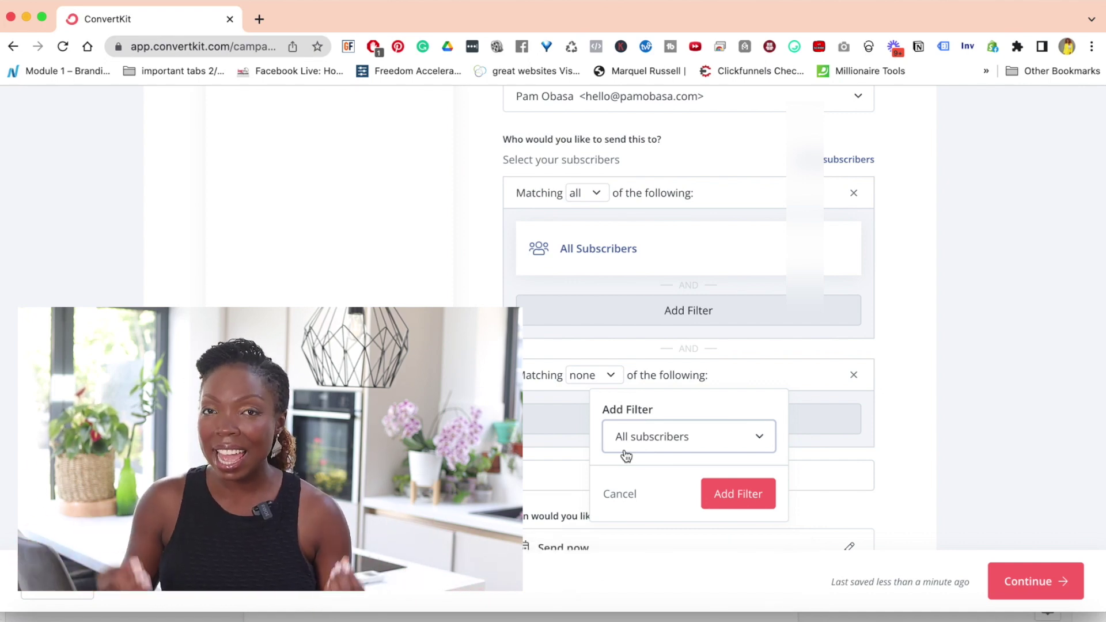
{"action": "left_click", "coordinate": [760, 441]}
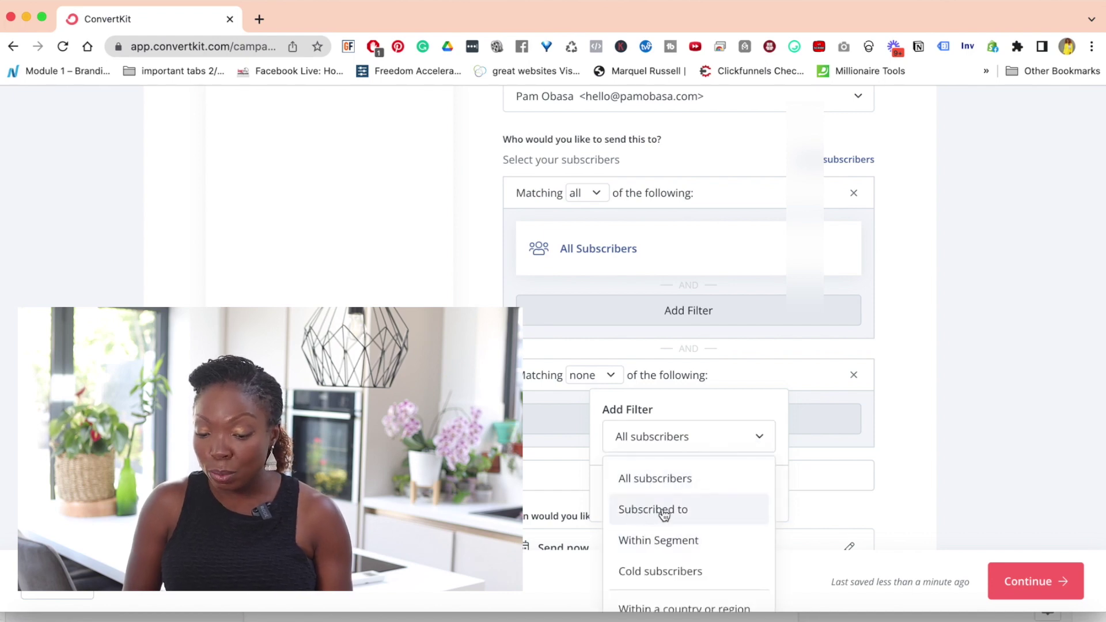
Add a 'Subscribed to' tag filter for BUYER: Sales System Kit to the none-matching group
{"action": "left_click", "coordinate": [684, 510]}
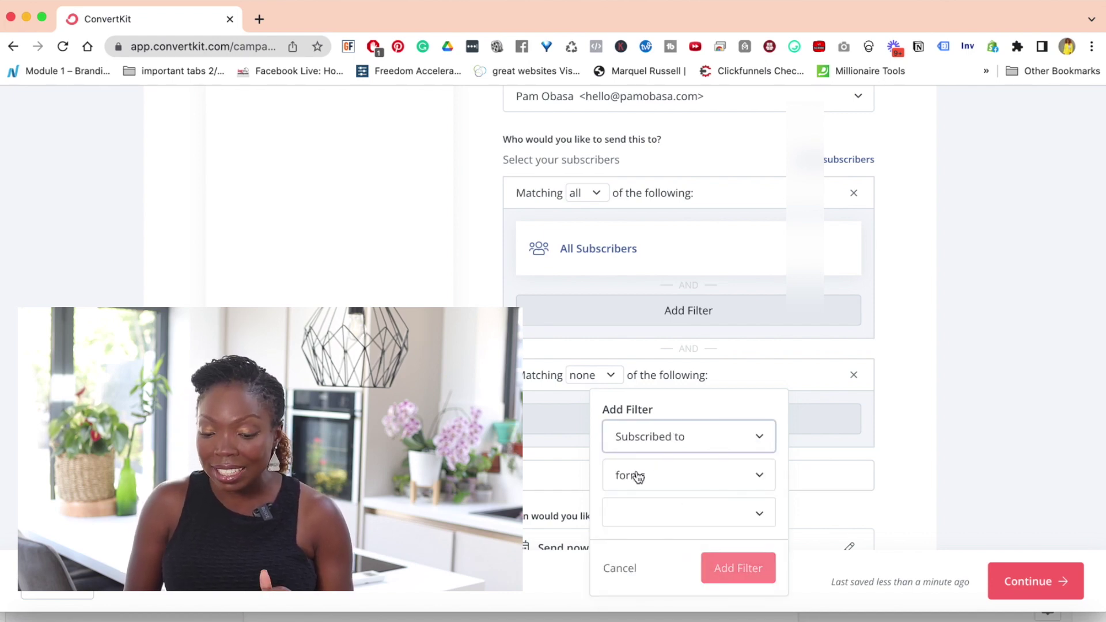
{"action": "left_click", "coordinate": [764, 478]}
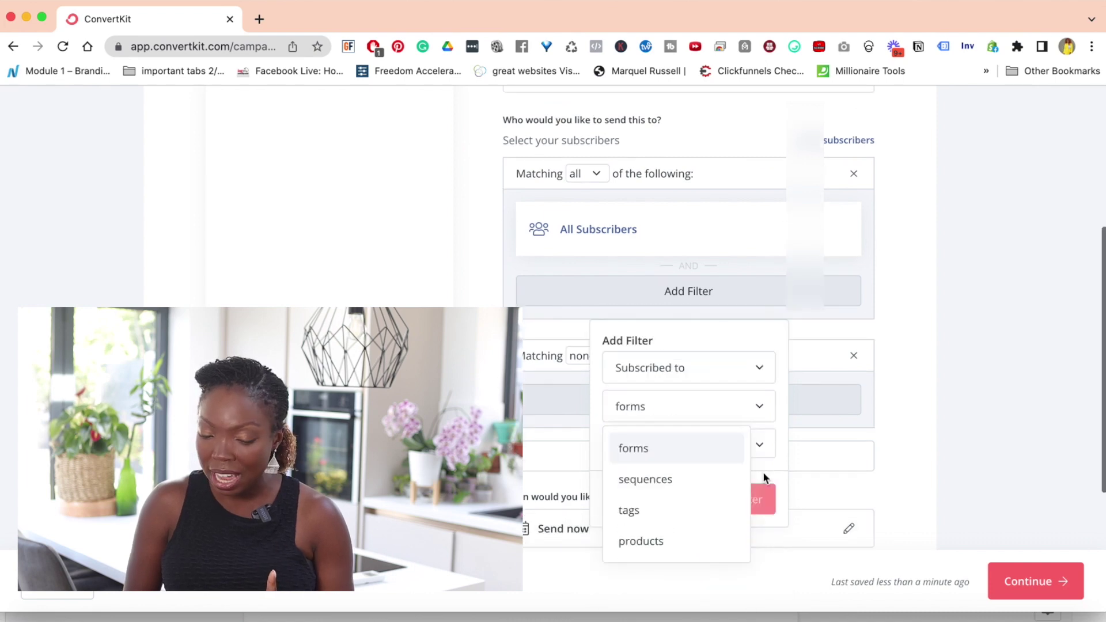
{"action": "left_click", "coordinate": [635, 510]}
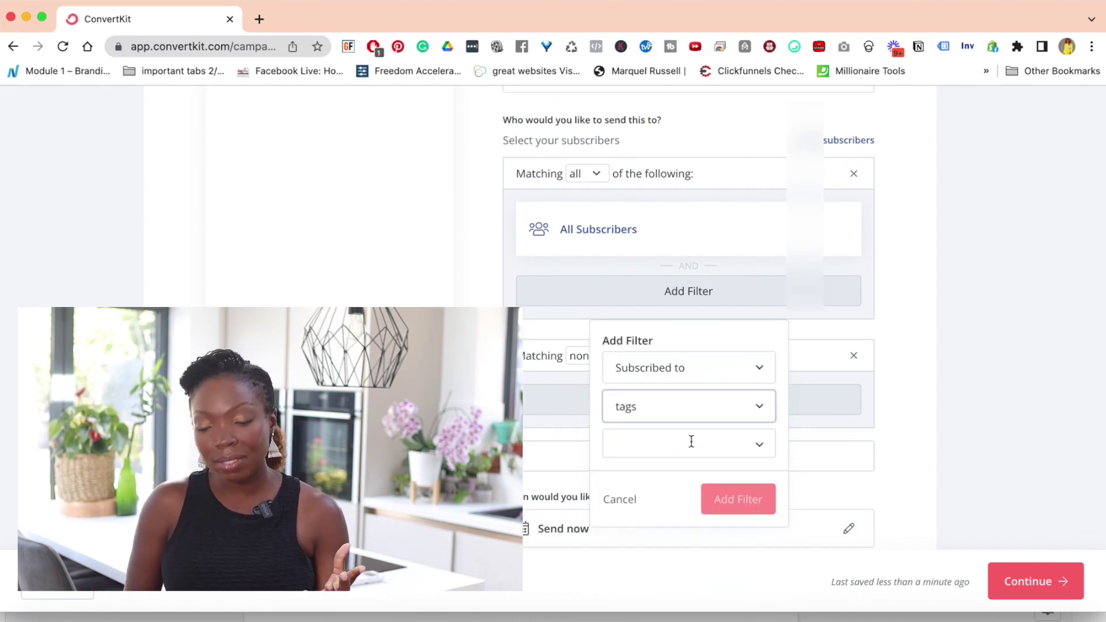
{"action": "left_click", "coordinate": [658, 446]}
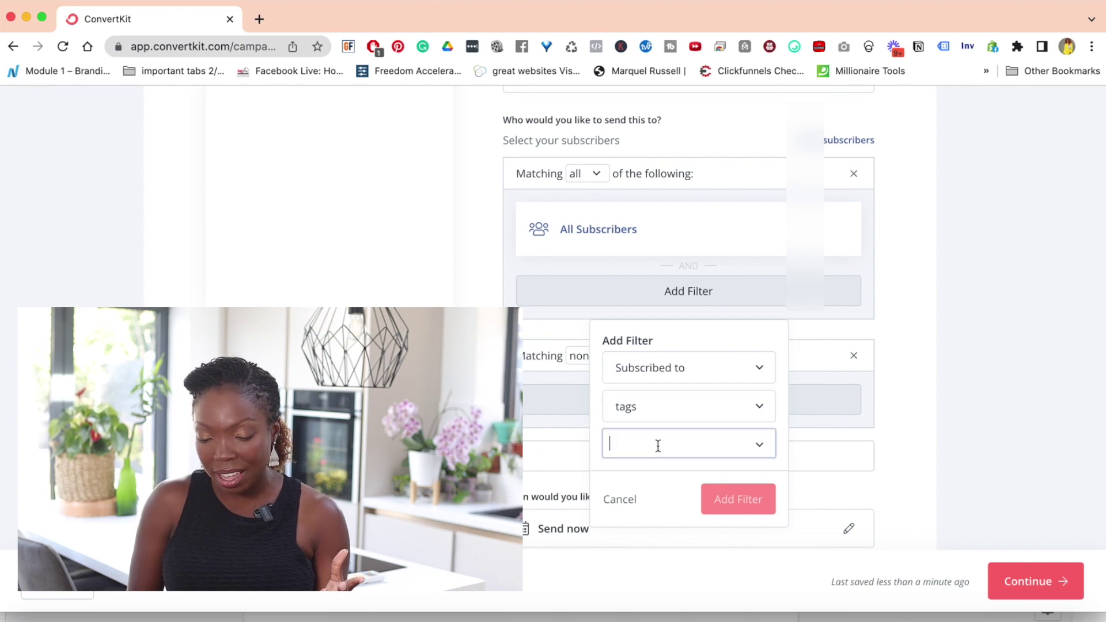
{"action": "type", "text": "buyer"}
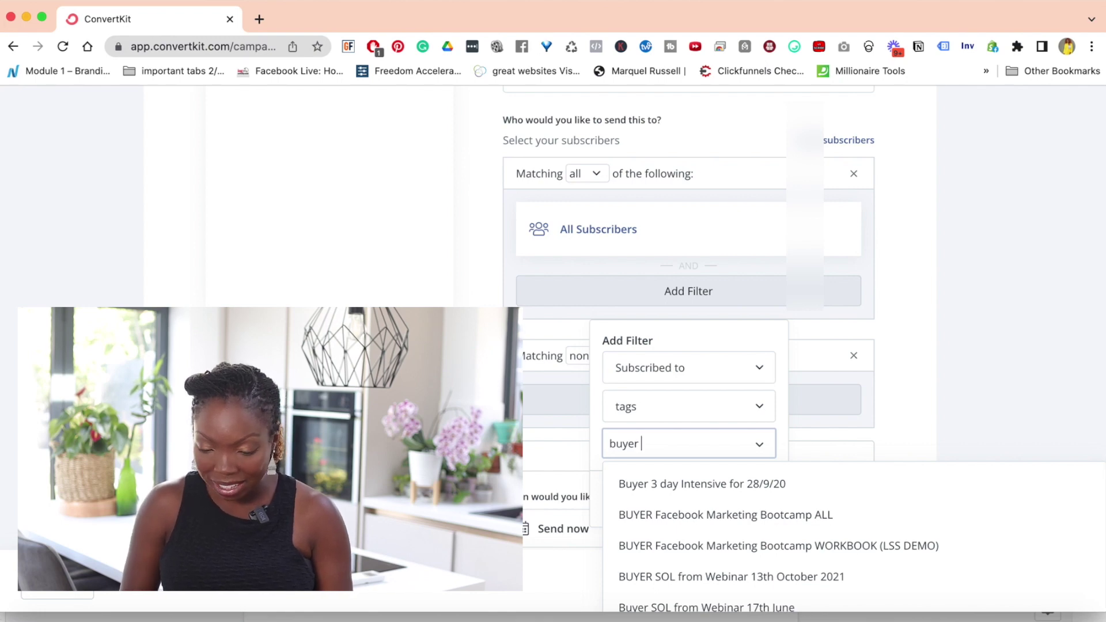
{"action": "type", "text": ":"}
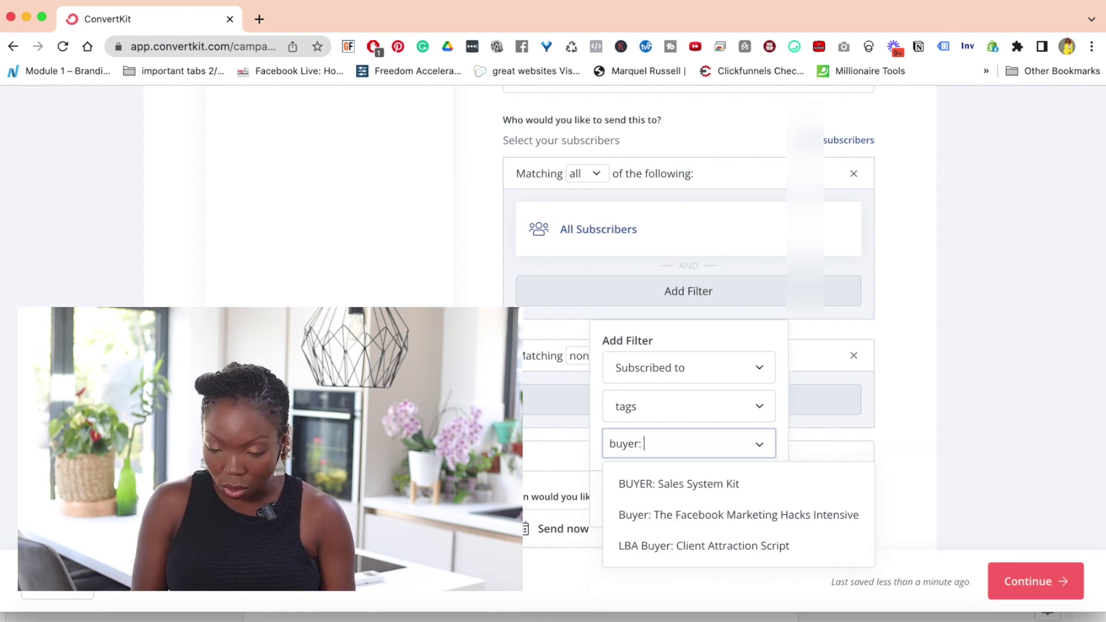
{"action": "left_click", "coordinate": [701, 494]}
{"action": "left_click", "coordinate": [782, 425]}
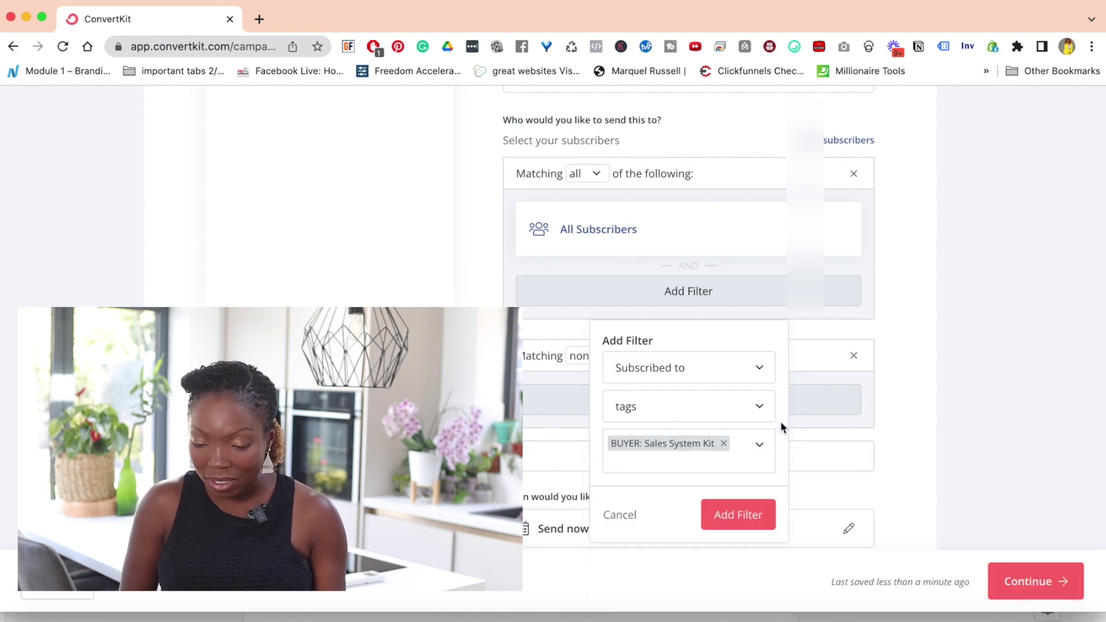
{"action": "left_click", "coordinate": [742, 511]}
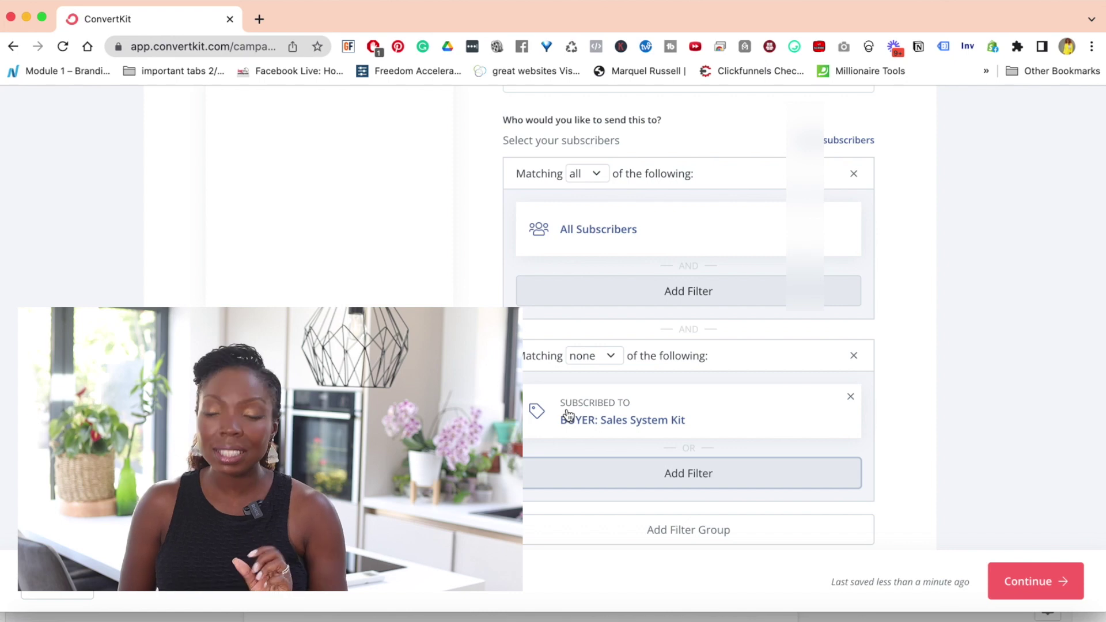
{"action": "scroll", "coordinate": [567, 413], "scroll_direction": "up", "scroll_amount": 2}
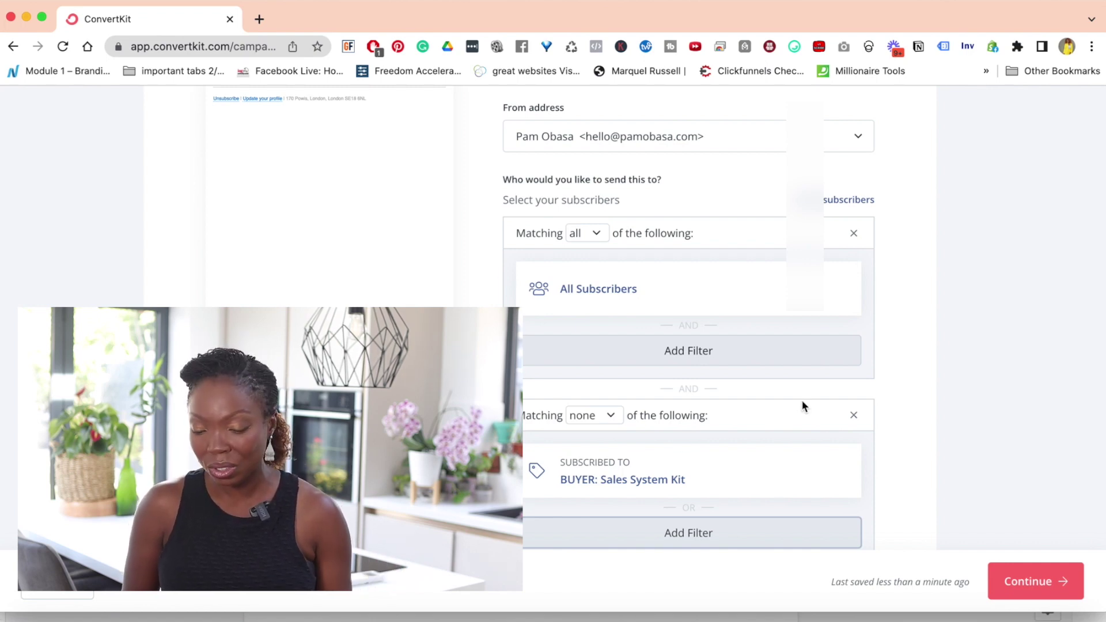
{"action": "scroll", "coordinate": [914, 471], "scroll_direction": "down", "scroll_amount": 3}
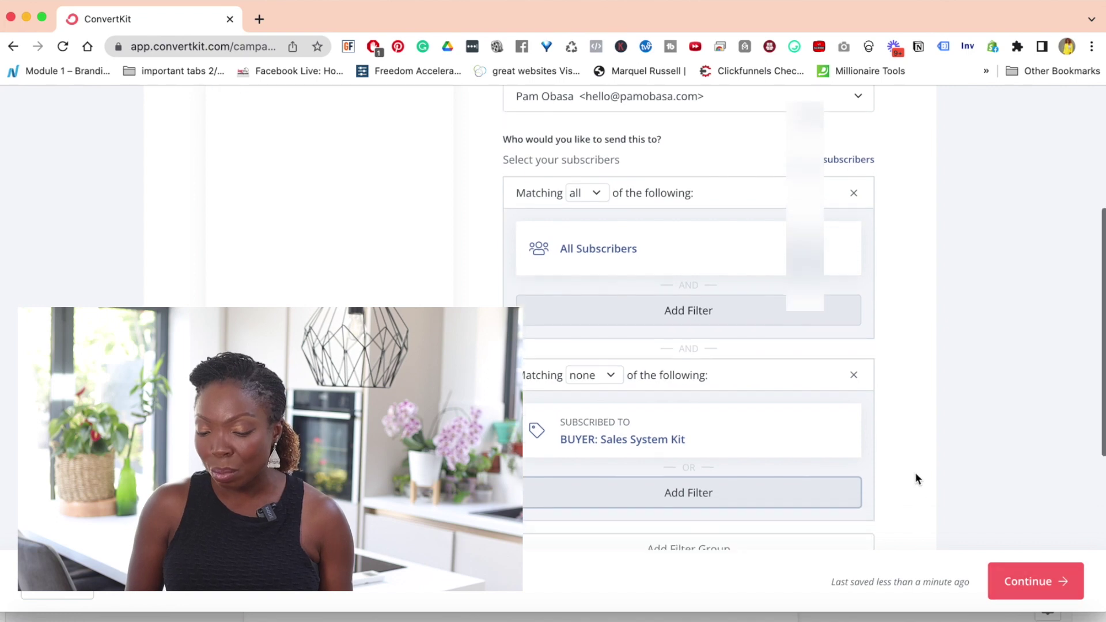
{"action": "left_click", "coordinate": [1038, 590]}
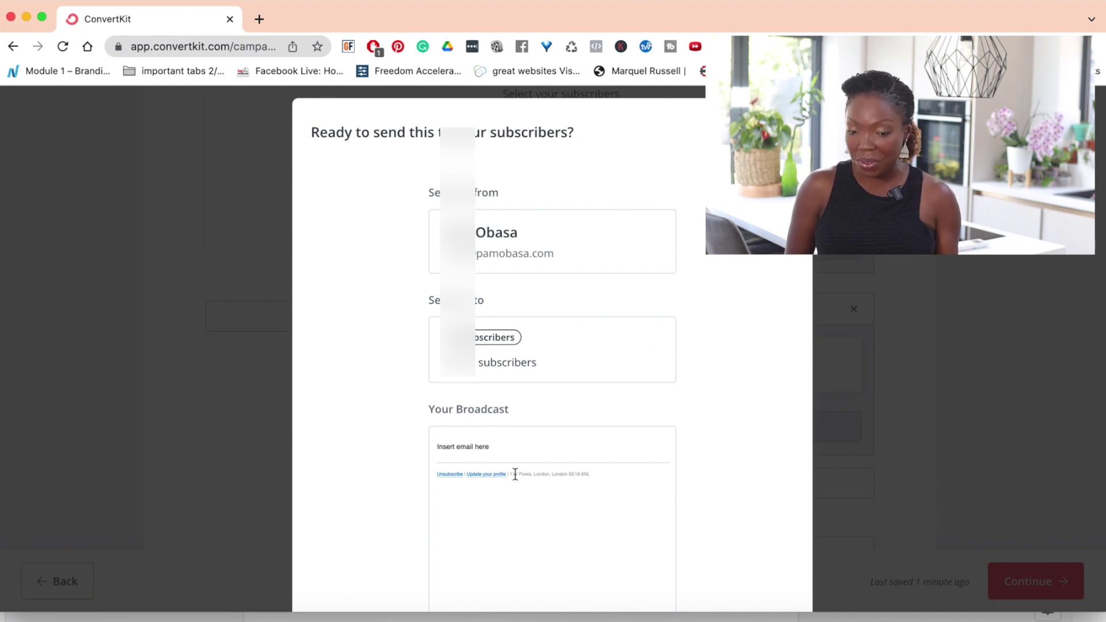
Scroll through the ready-to-send confirmation to review the 10,937 recipients
{"action": "scroll", "coordinate": [529, 481], "scroll_direction": "down", "scroll_amount": 4}
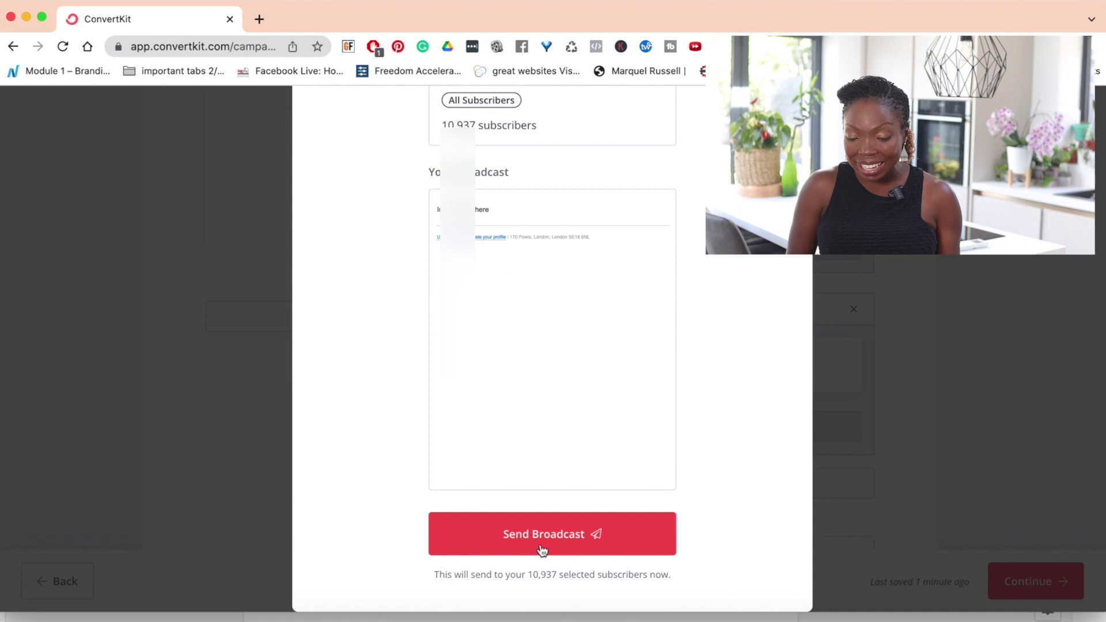
{"action": "scroll", "coordinate": [699, 331], "scroll_direction": "up", "scroll_amount": 4}
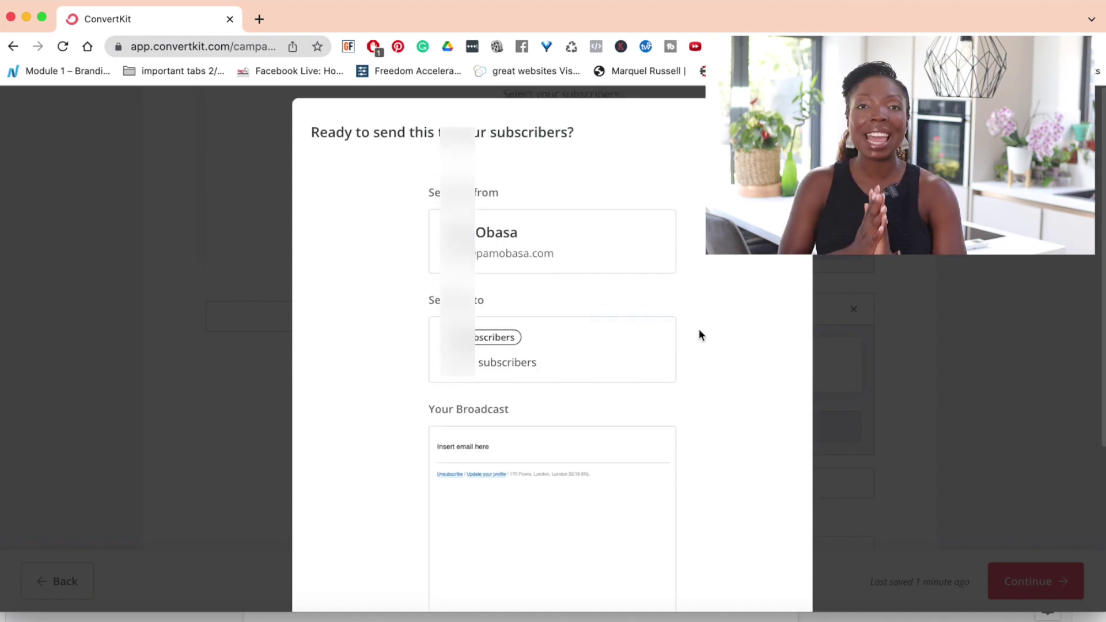